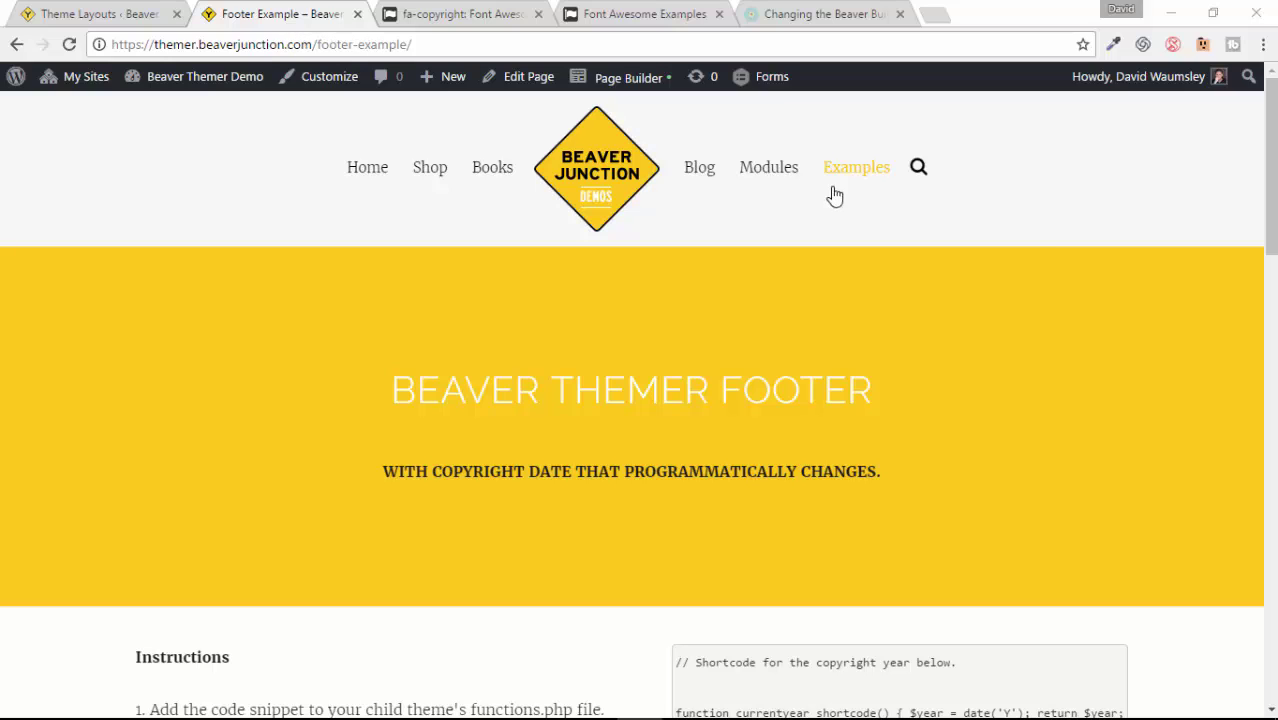
- Highlight the hard-coded 2017 year in the footer copyright line, then clear the highlight
mouse_move(847, 175)
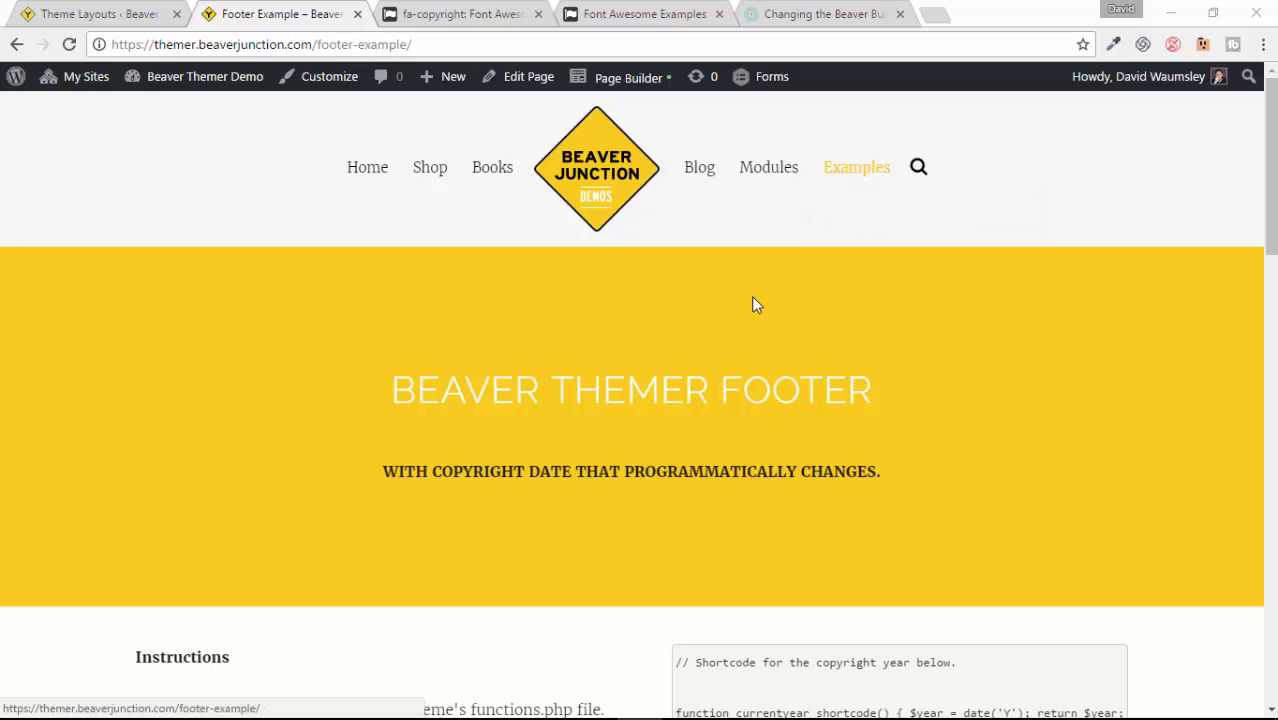
left_click_drag(1272, 196, 1273, 647)
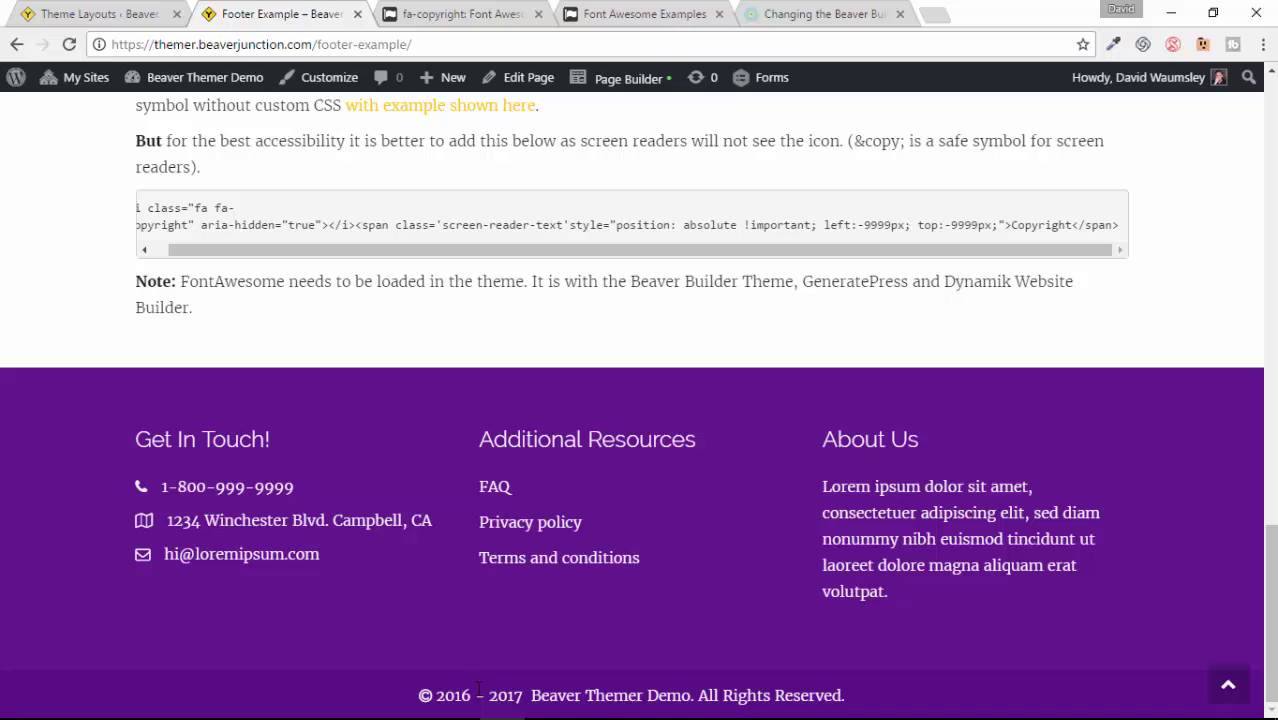
left_click_drag(489, 697, 521, 697)
left_click(432, 697)
scroll(862, 588, "up", 15)
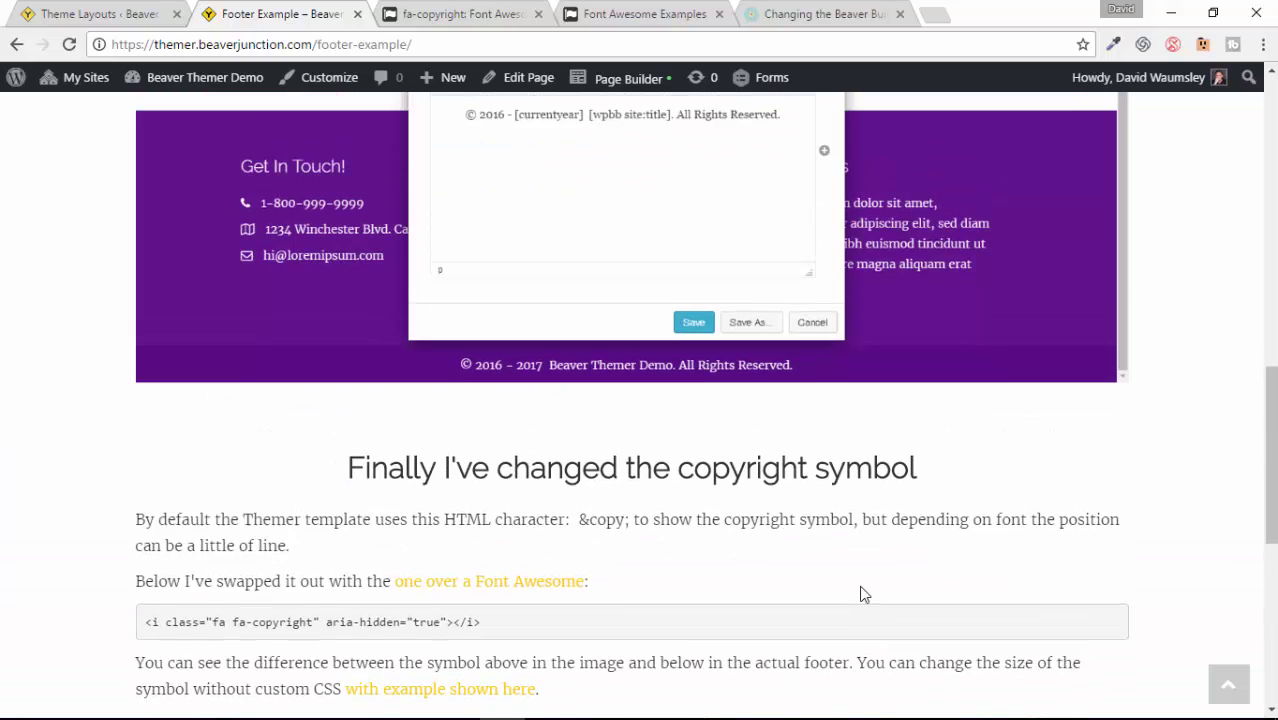
scroll(862, 594, "up", 1)
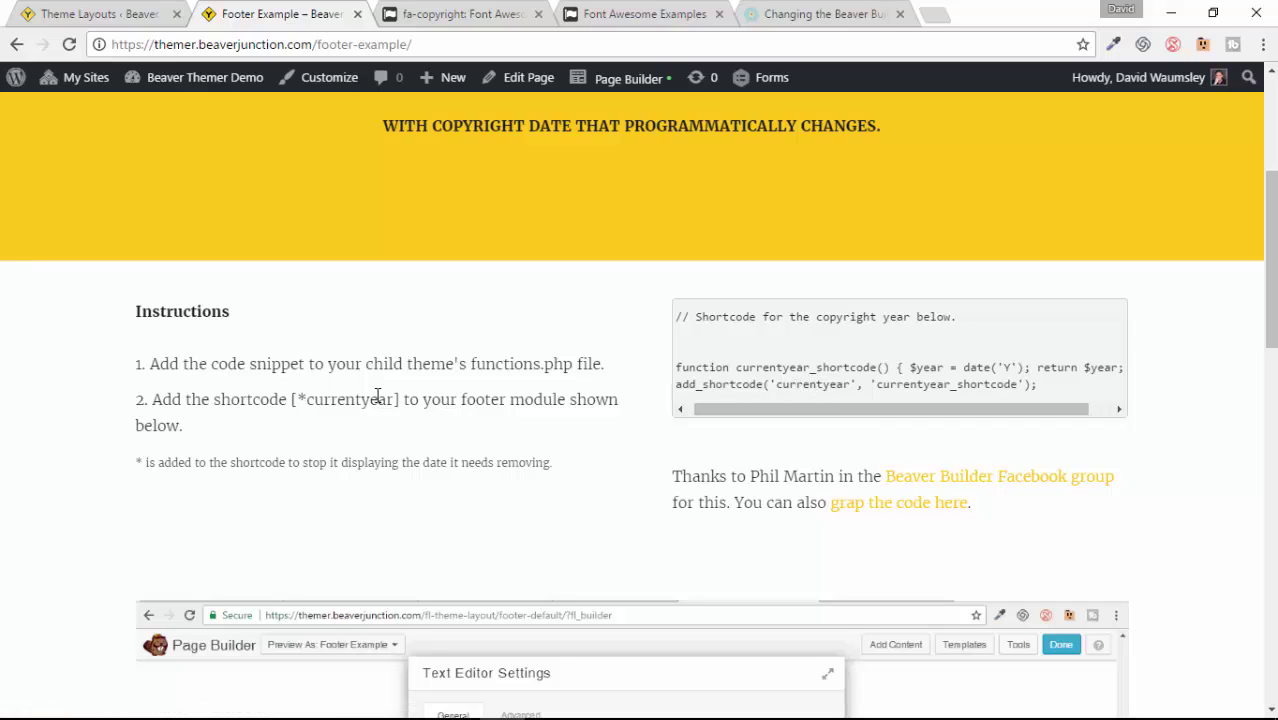
- Scroll down the tutorial and highlight the &copy; entity in the explanation
scroll(448, 449, "down", 3)
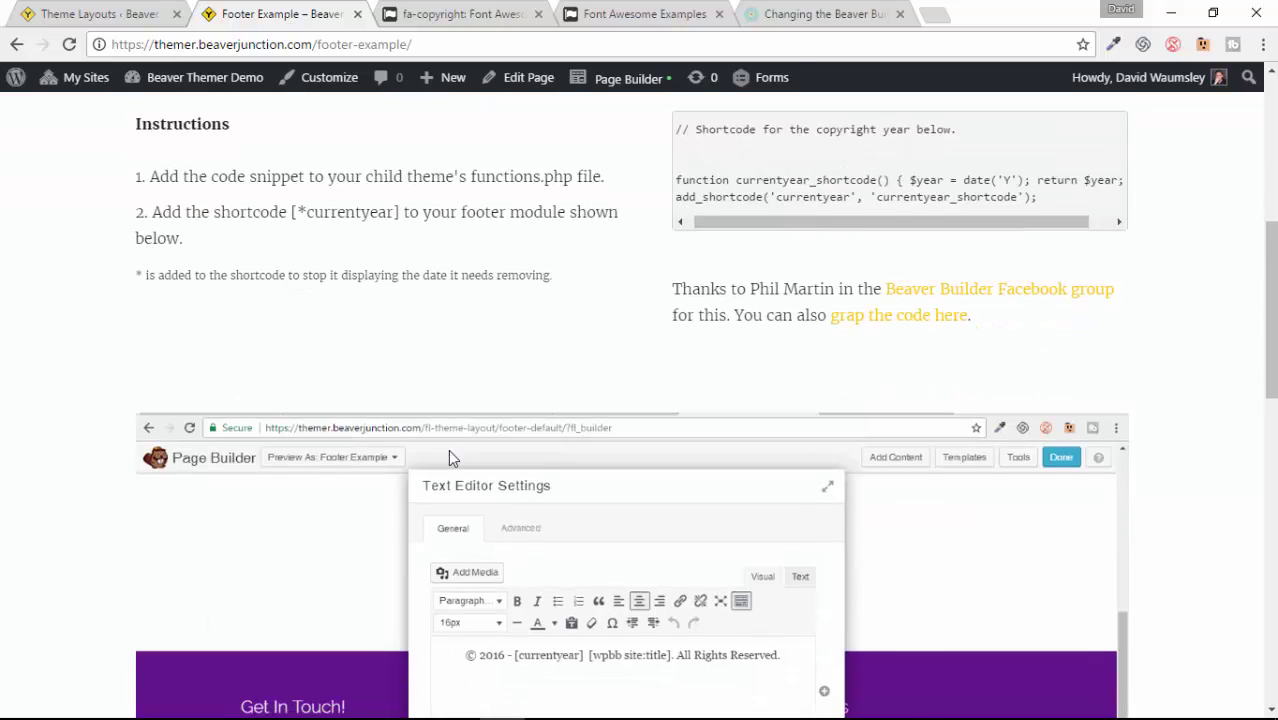
scroll(456, 460, "down", 1)
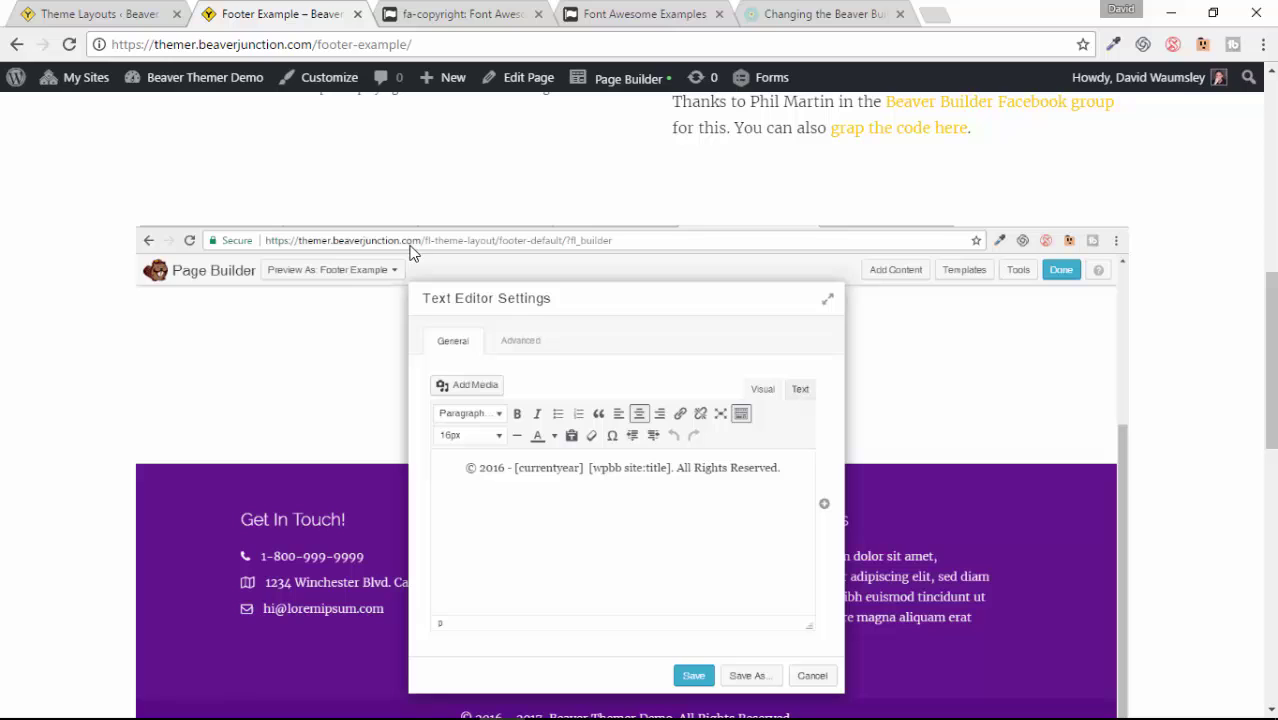
scroll(490, 286, "down", 1)
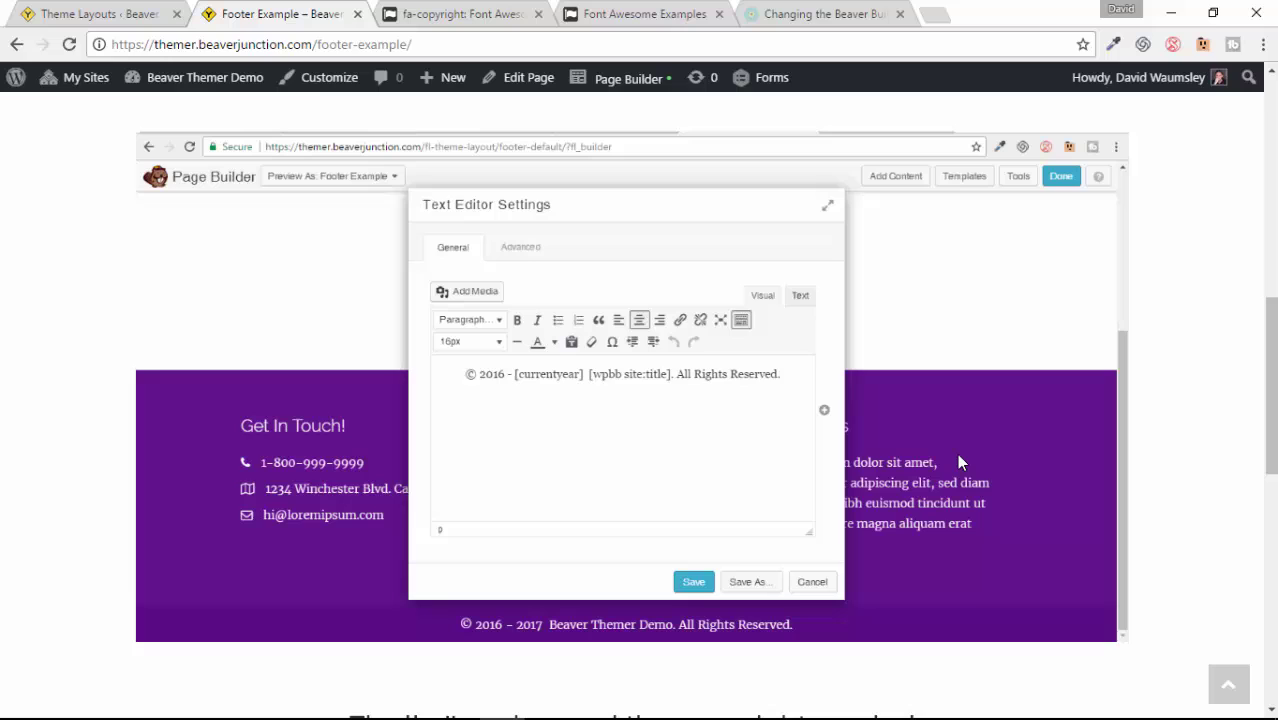
scroll(965, 456, "down", 2)
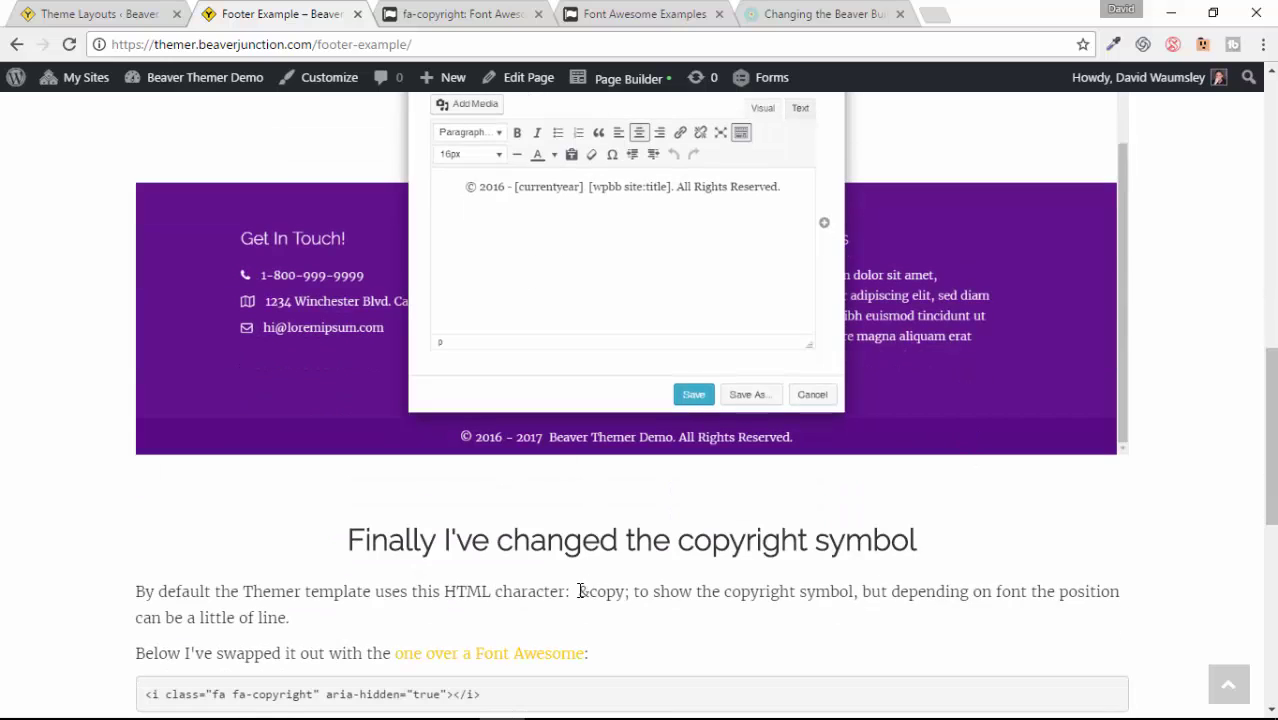
left_click_drag(580, 591, 632, 592)
left_click(486, 590)
scroll(800, 586, "down", 3)
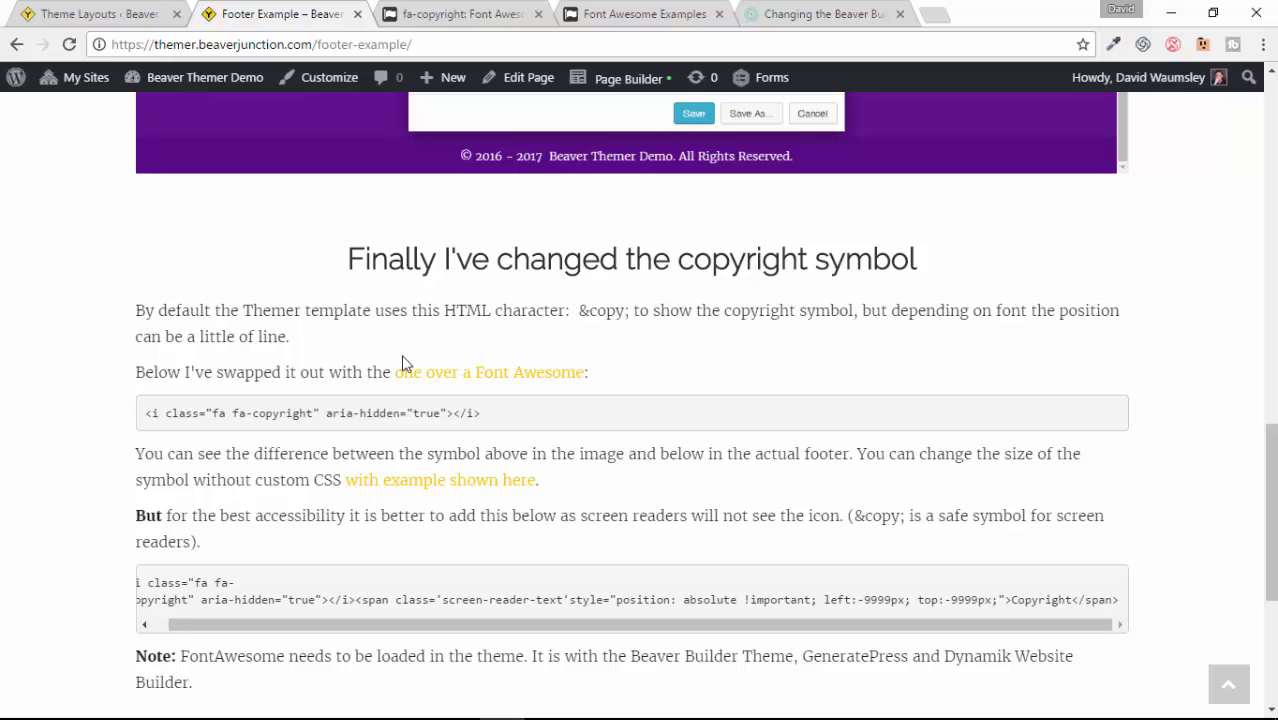
- Select the fa-copyright icon code line on the Font Awesome page
left_click(475, 14)
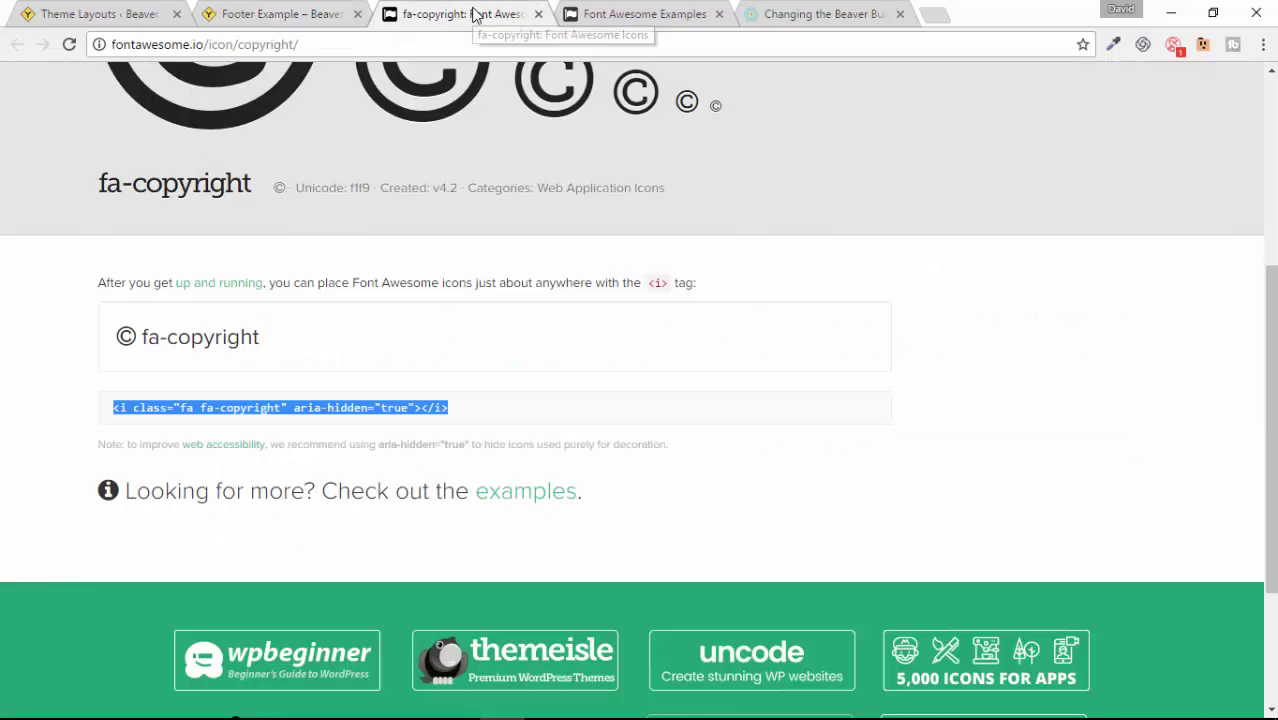
left_click(850, 366)
left_click_drag(491, 411, 111, 403)
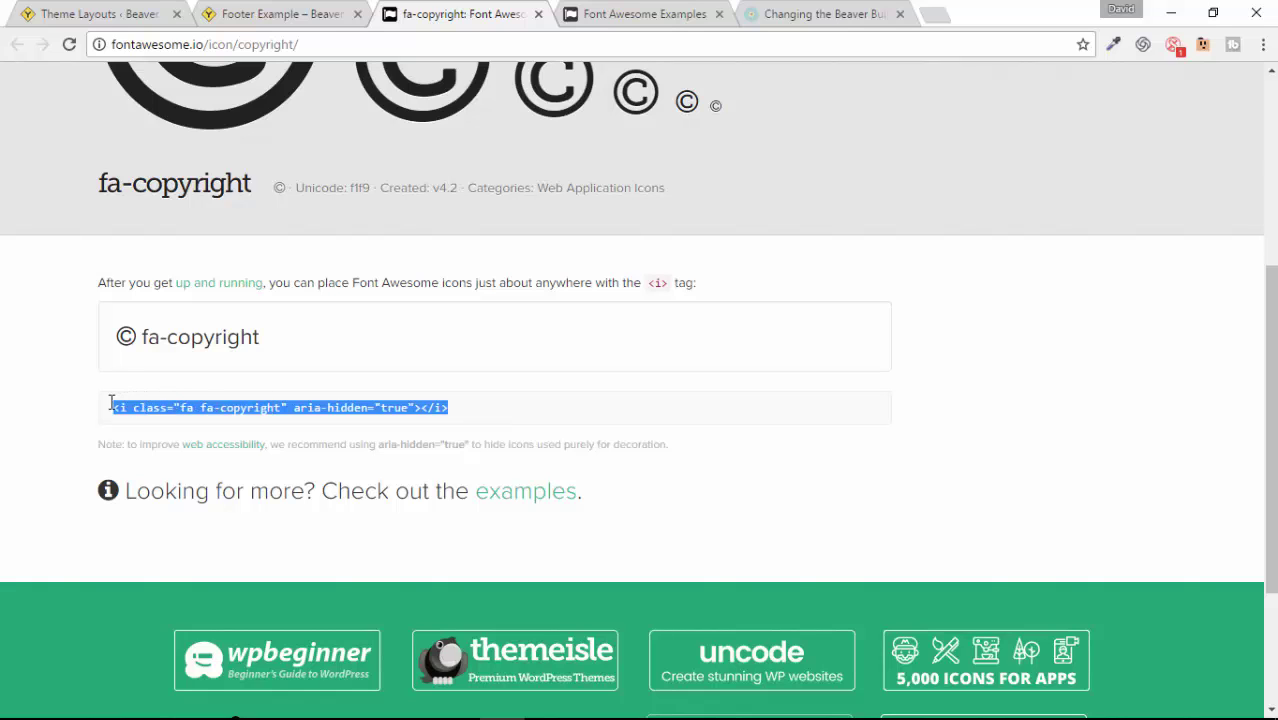
left_click(265, 13)
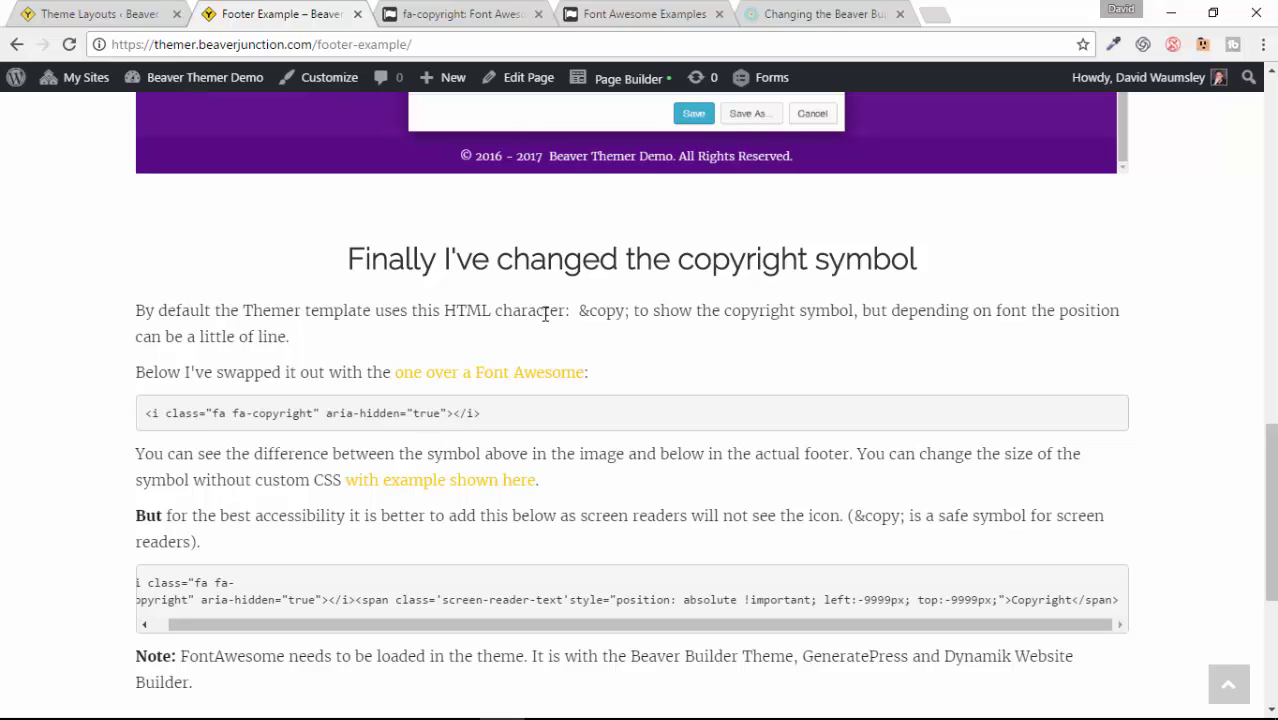
- On the Footer Example page, highlight &copy;, the fa-copyright code line and the Copyright screen-reader text
left_click_drag(579, 311, 632, 309)
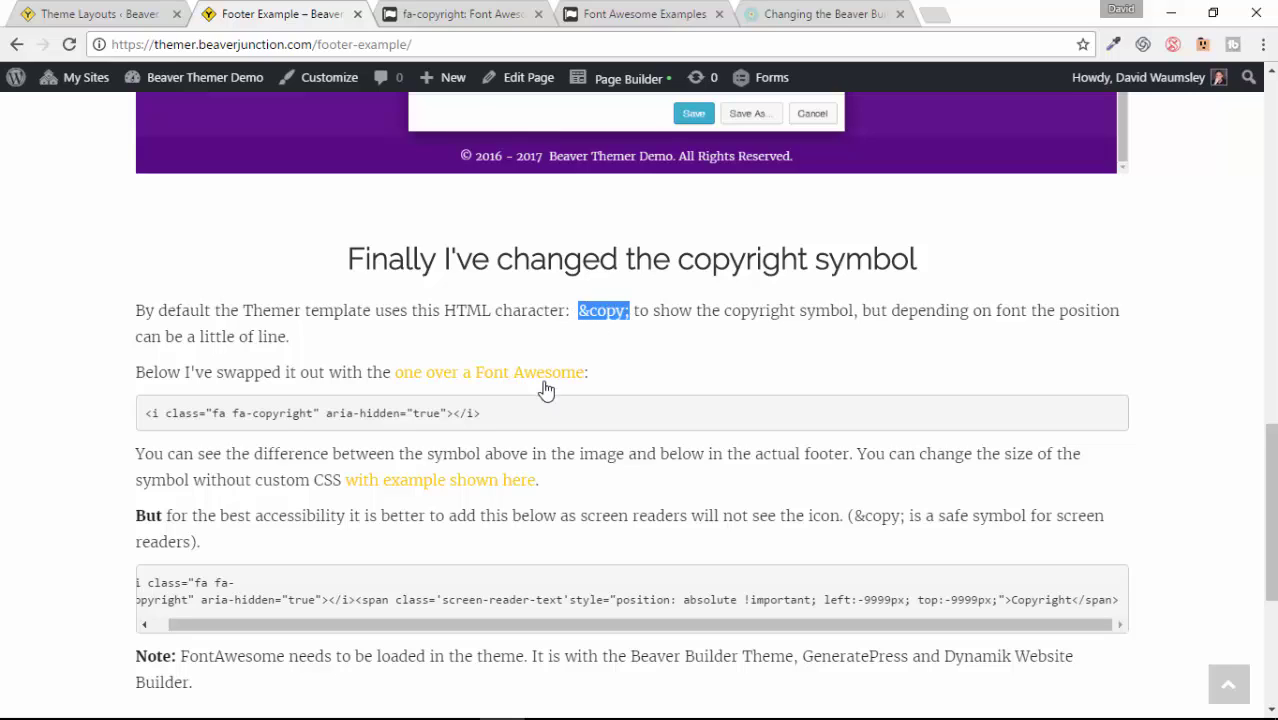
left_click_drag(487, 412, 142, 413)
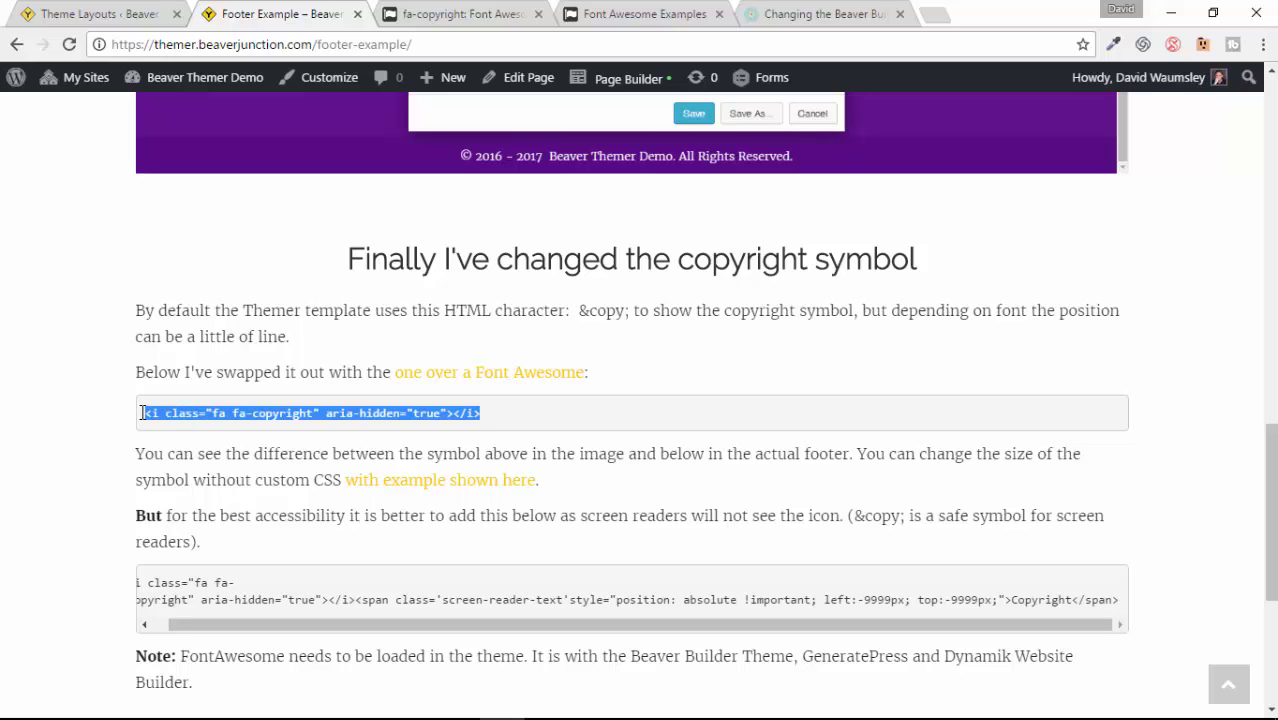
scroll(601, 447, "down", 2)
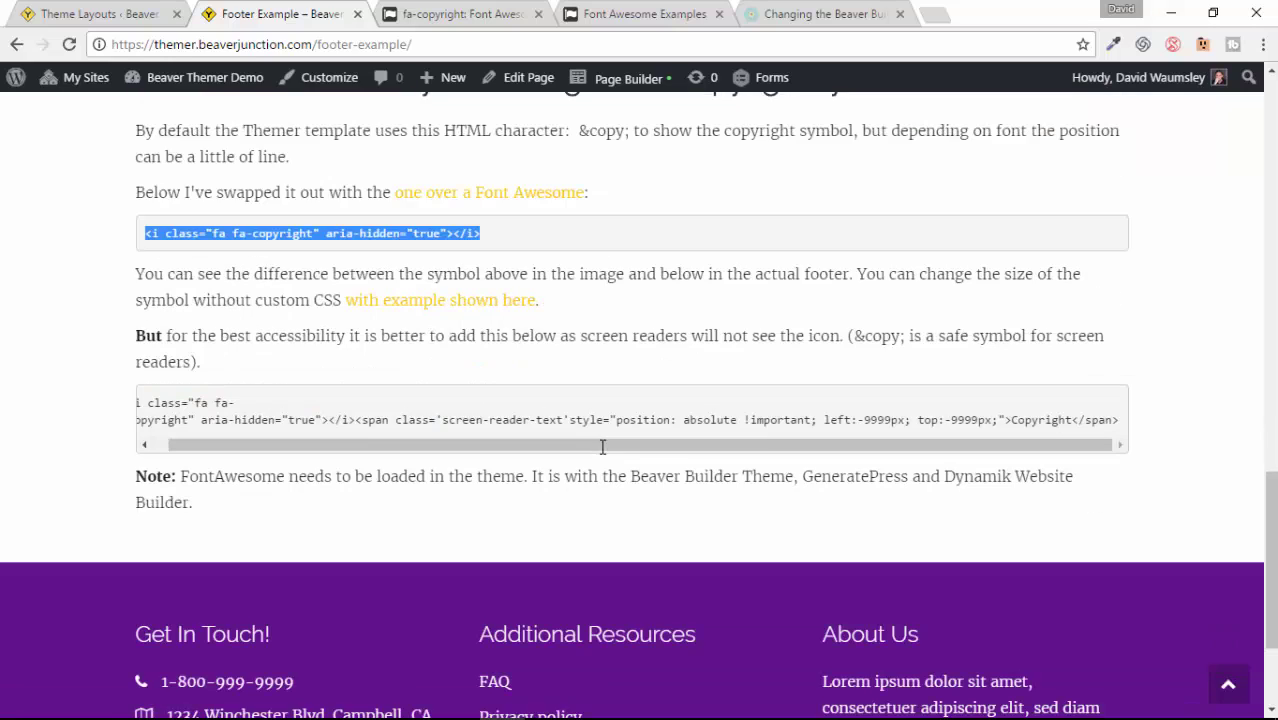
left_click_drag(183, 432, 345, 442)
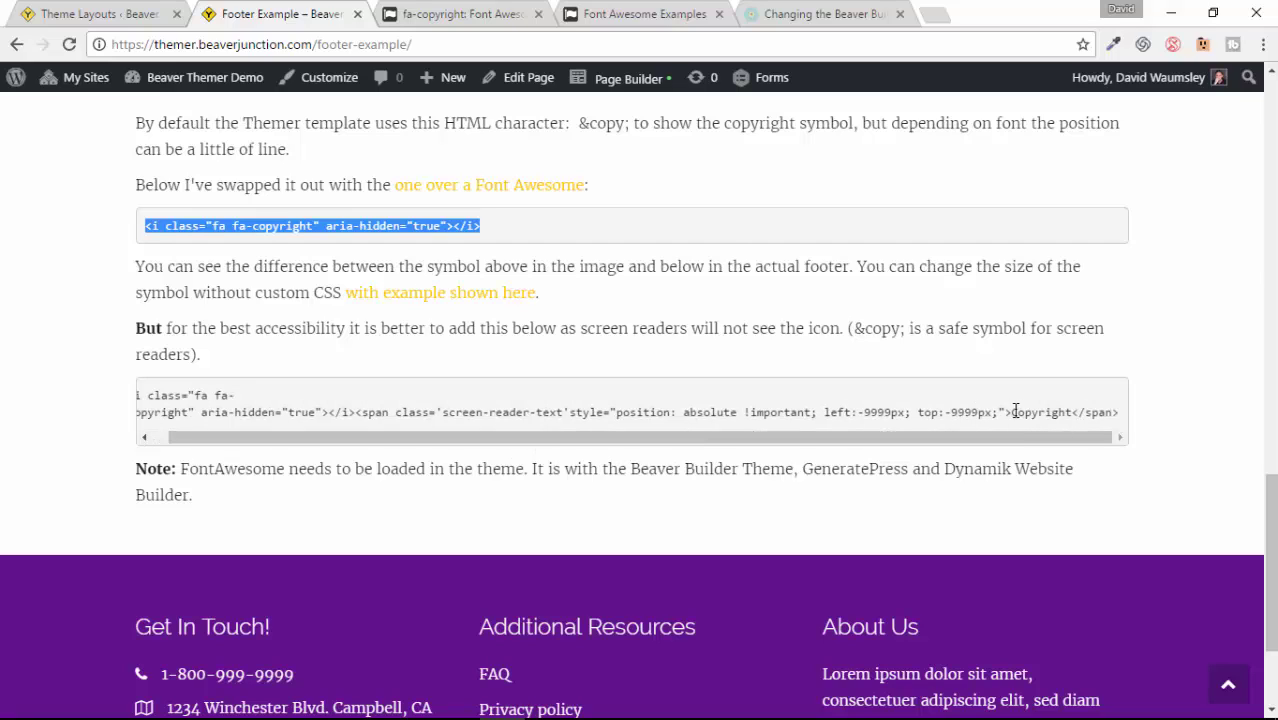
left_click_drag(1010, 411, 1080, 411)
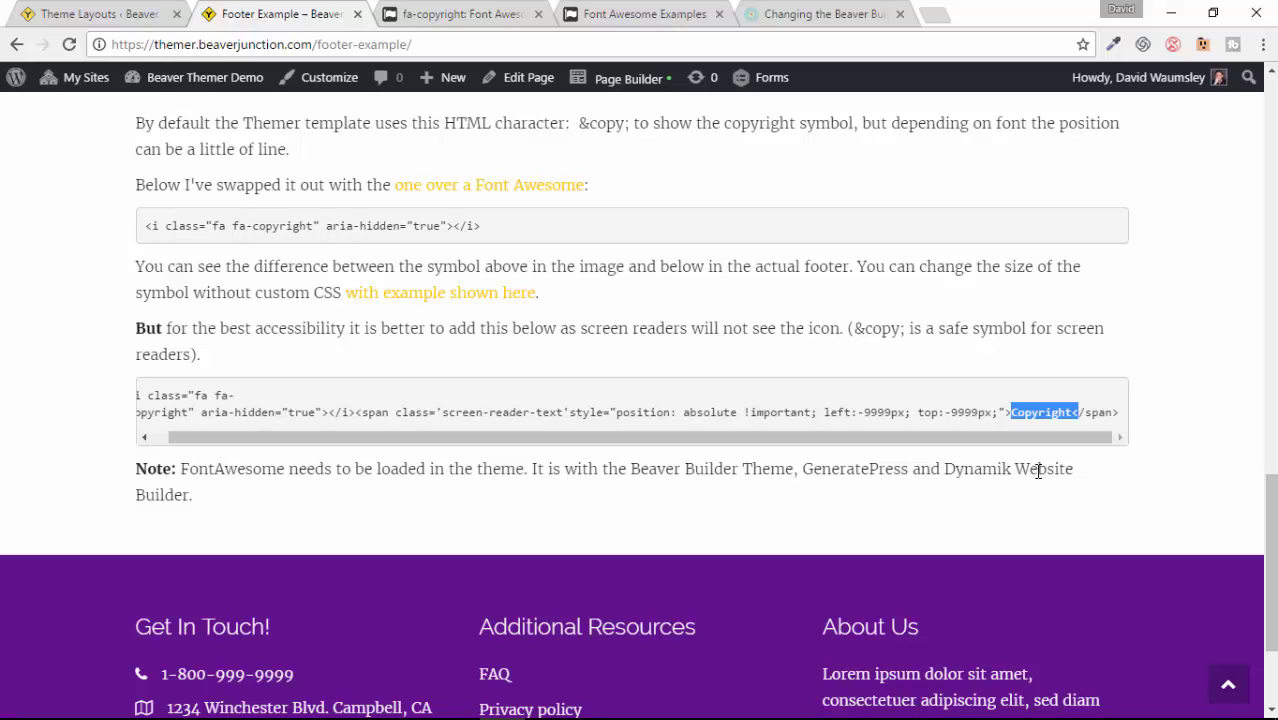
scroll(1021, 507, "down", 2)
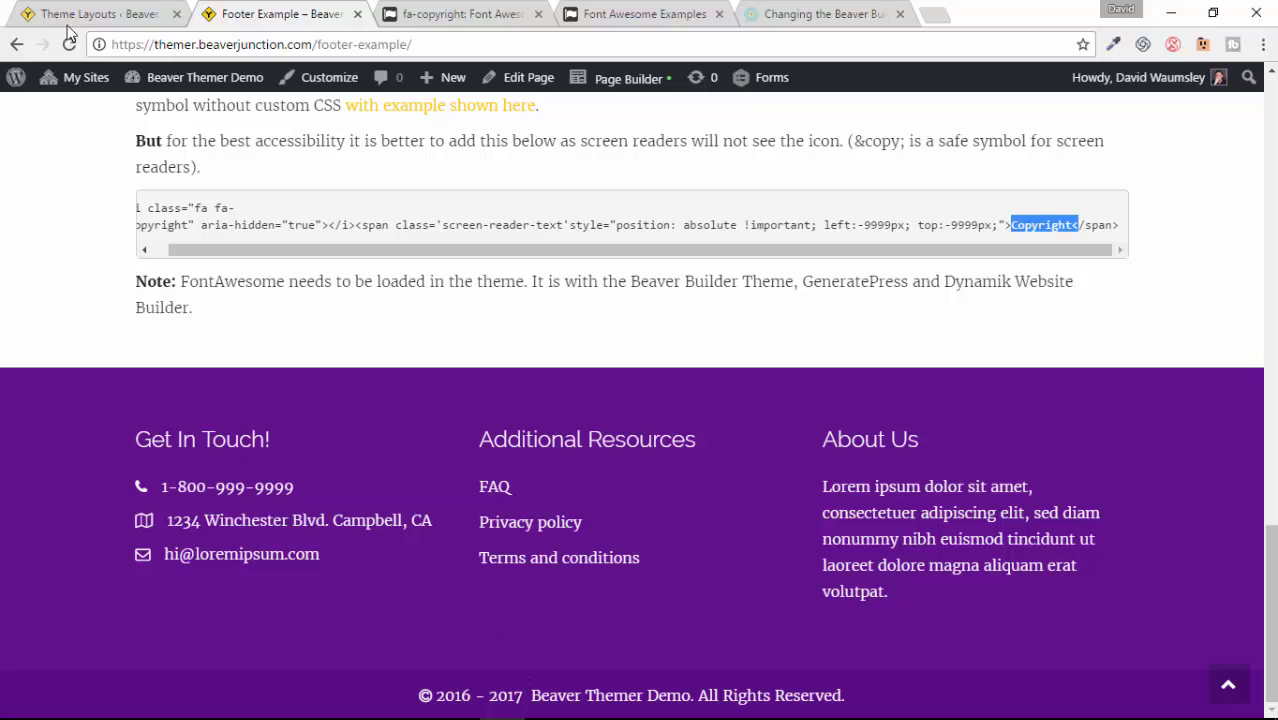
- Open the Footer Default With Date theme layout in Beaver Builder
left_click(108, 14)
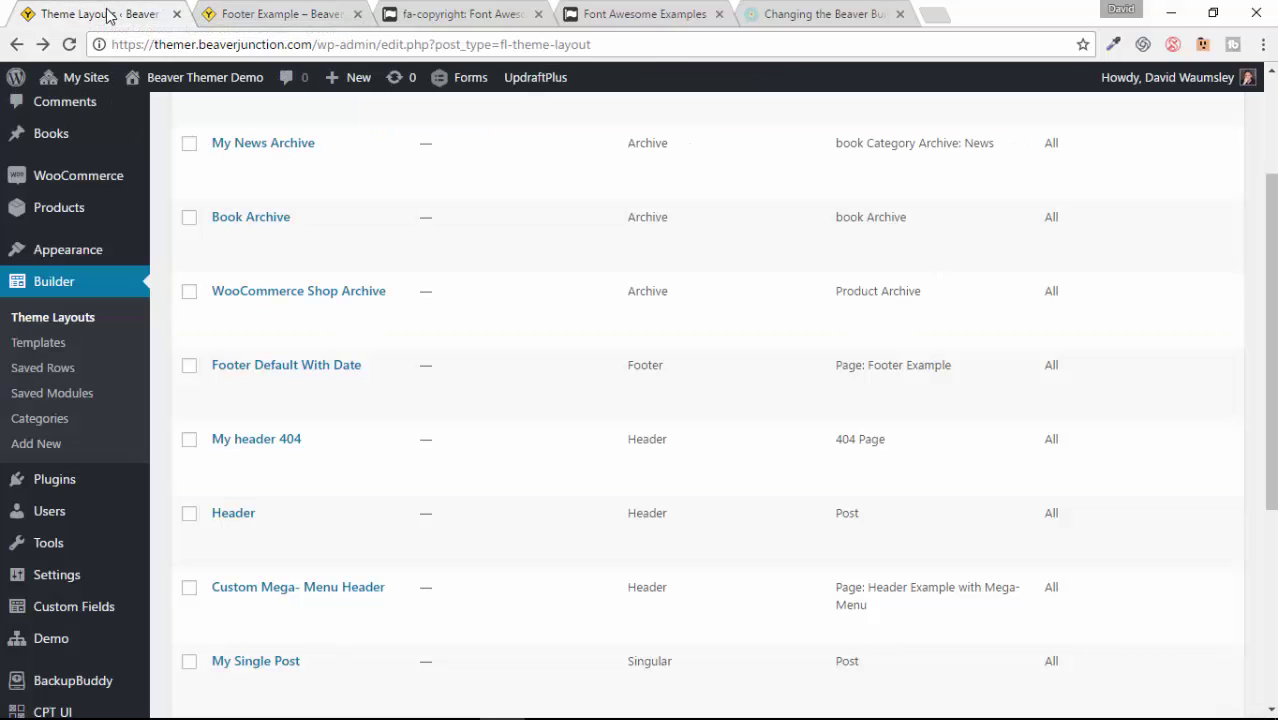
scroll(419, 470, "up", 1)
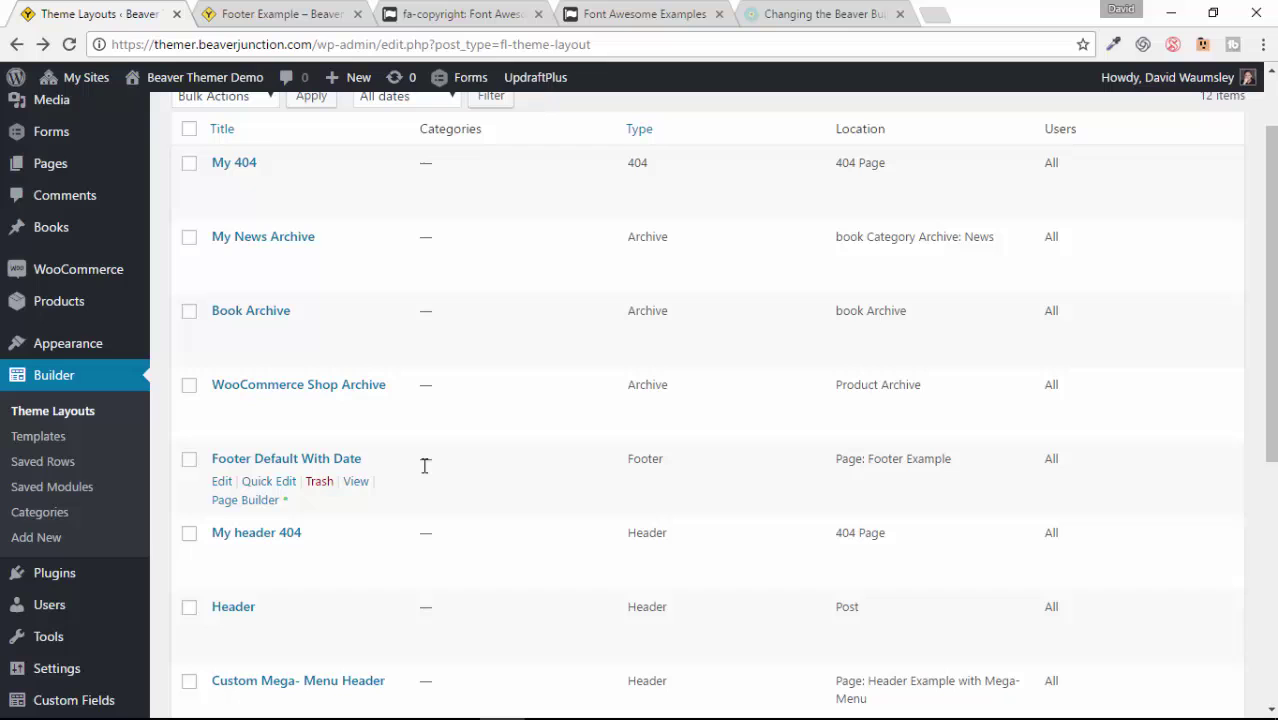
left_click(293, 467)
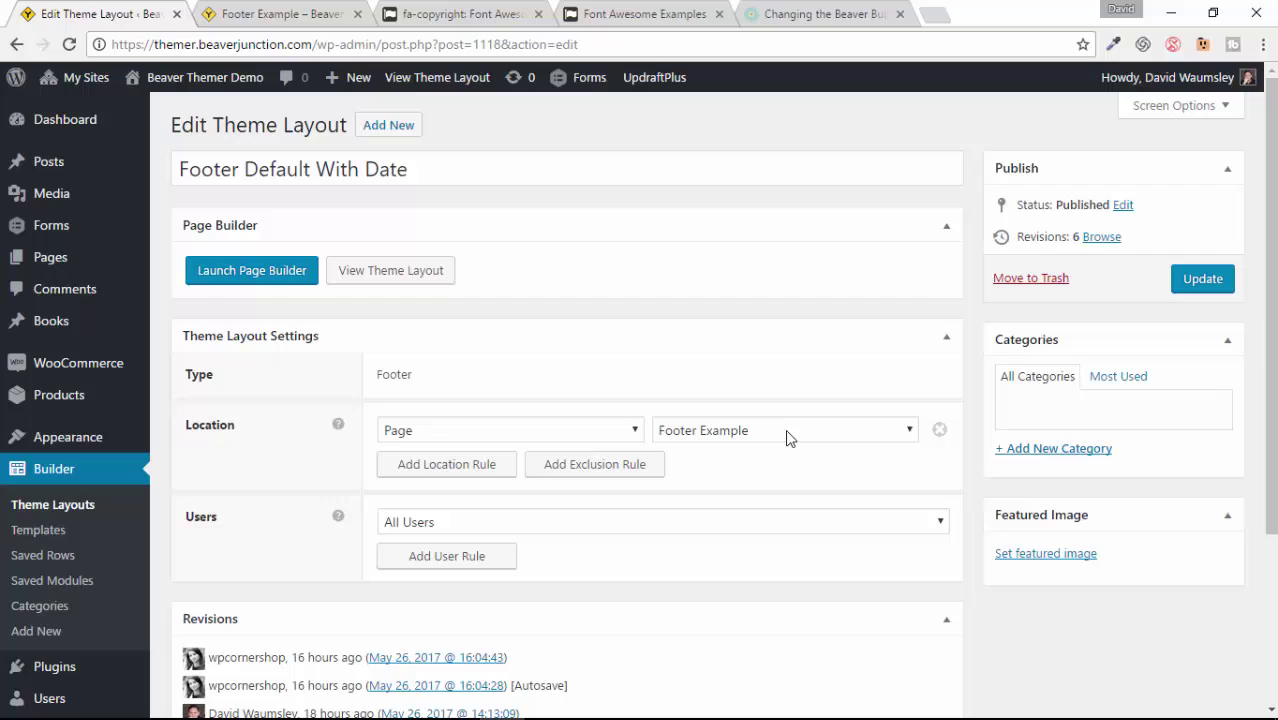
left_click(257, 277)
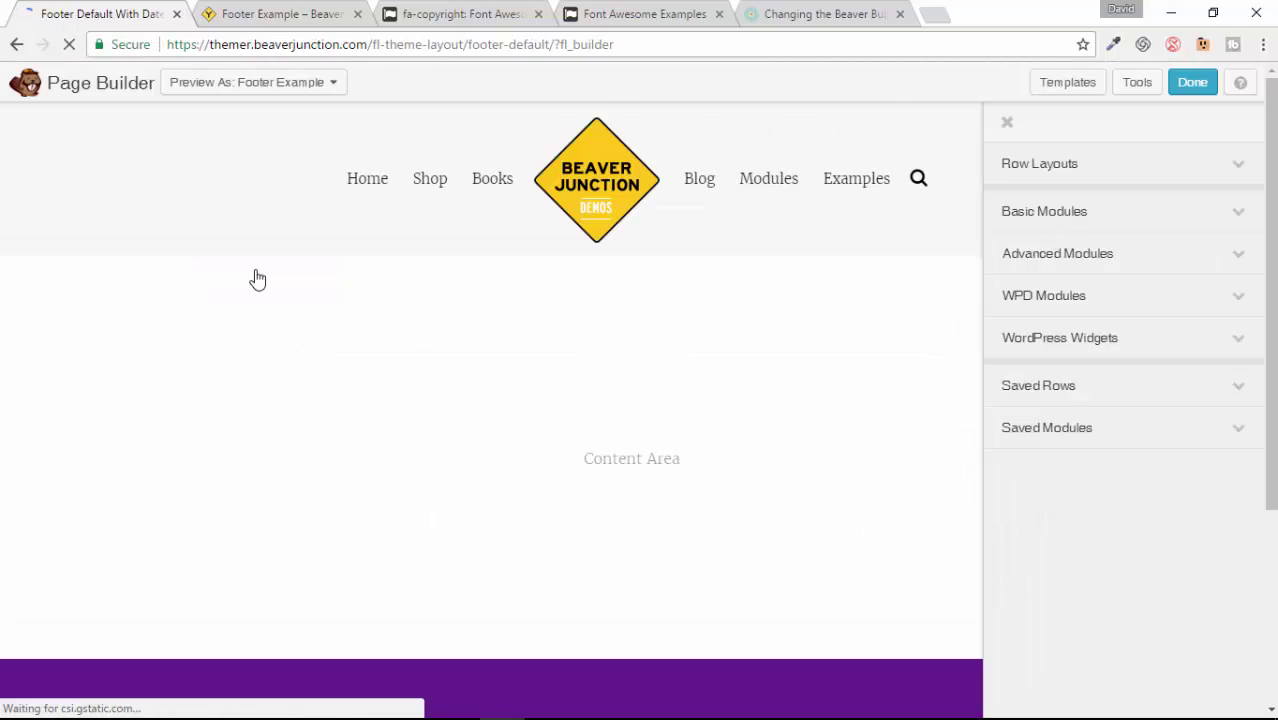
- Open the footer copyright Text Editor and view its fa-copyright and 2016 - [currentyear] HTML
scroll(410, 360, "down", 3)
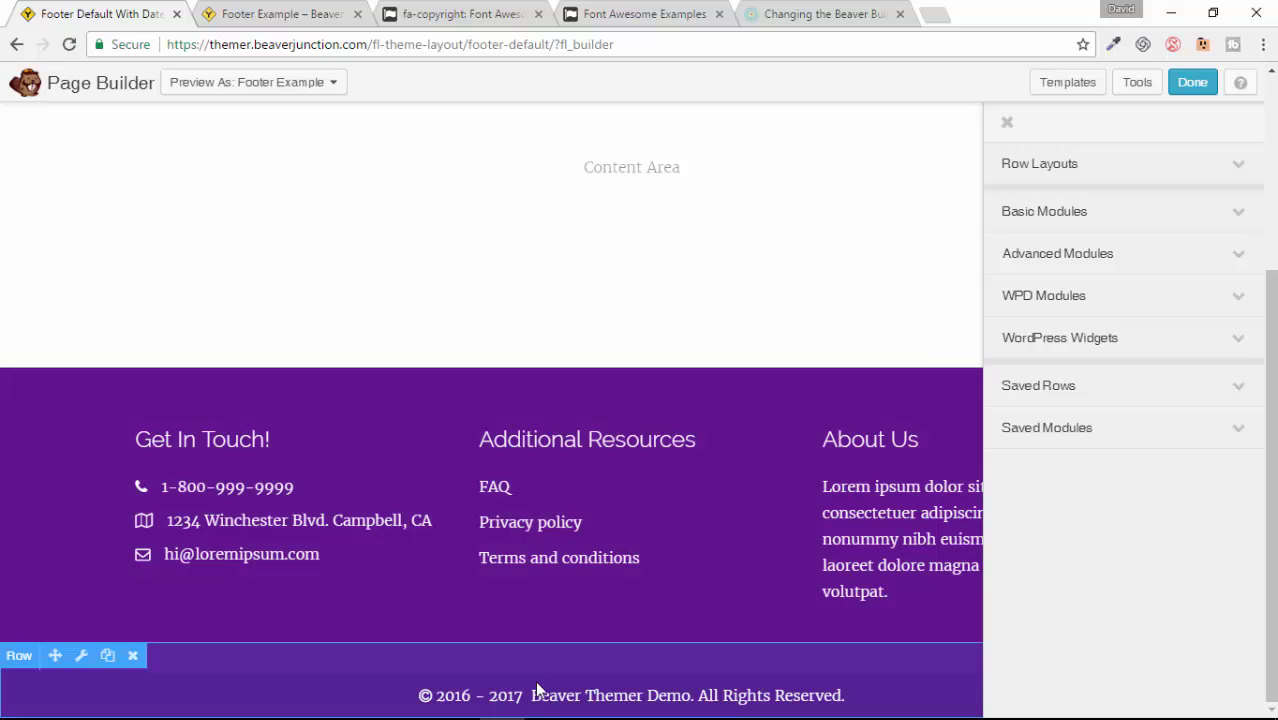
left_click(537, 701)
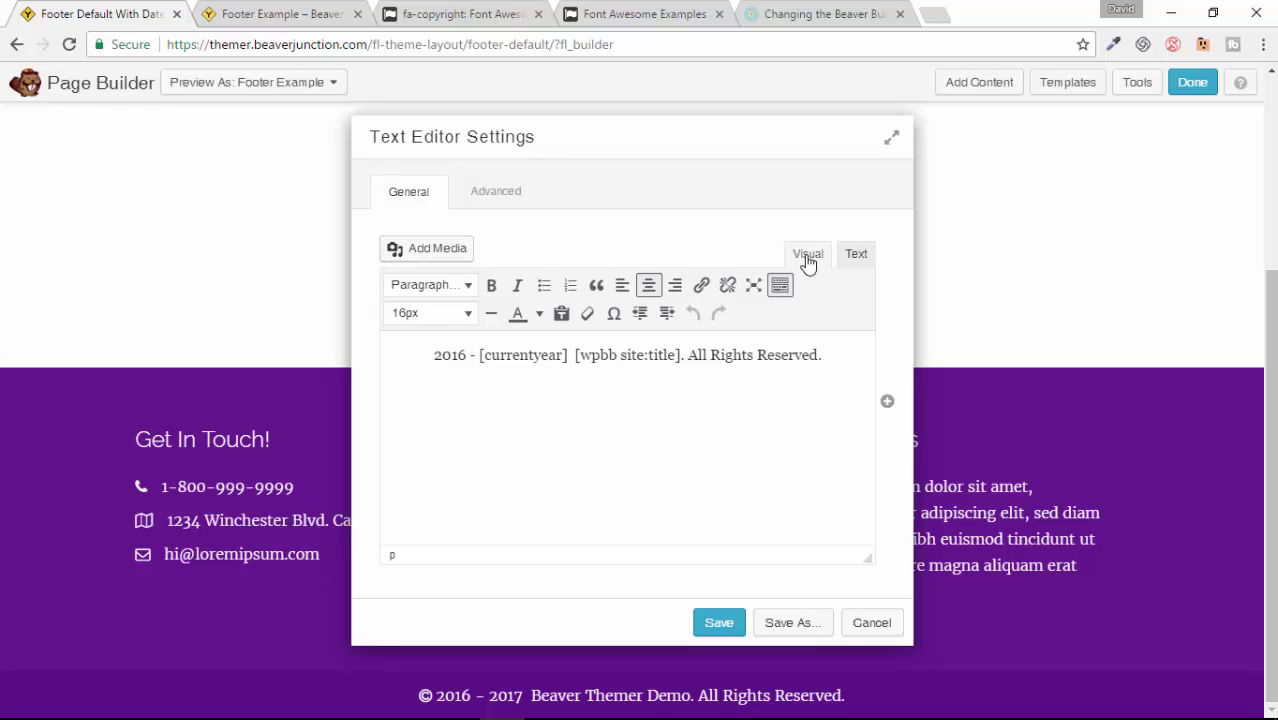
left_click(857, 258)
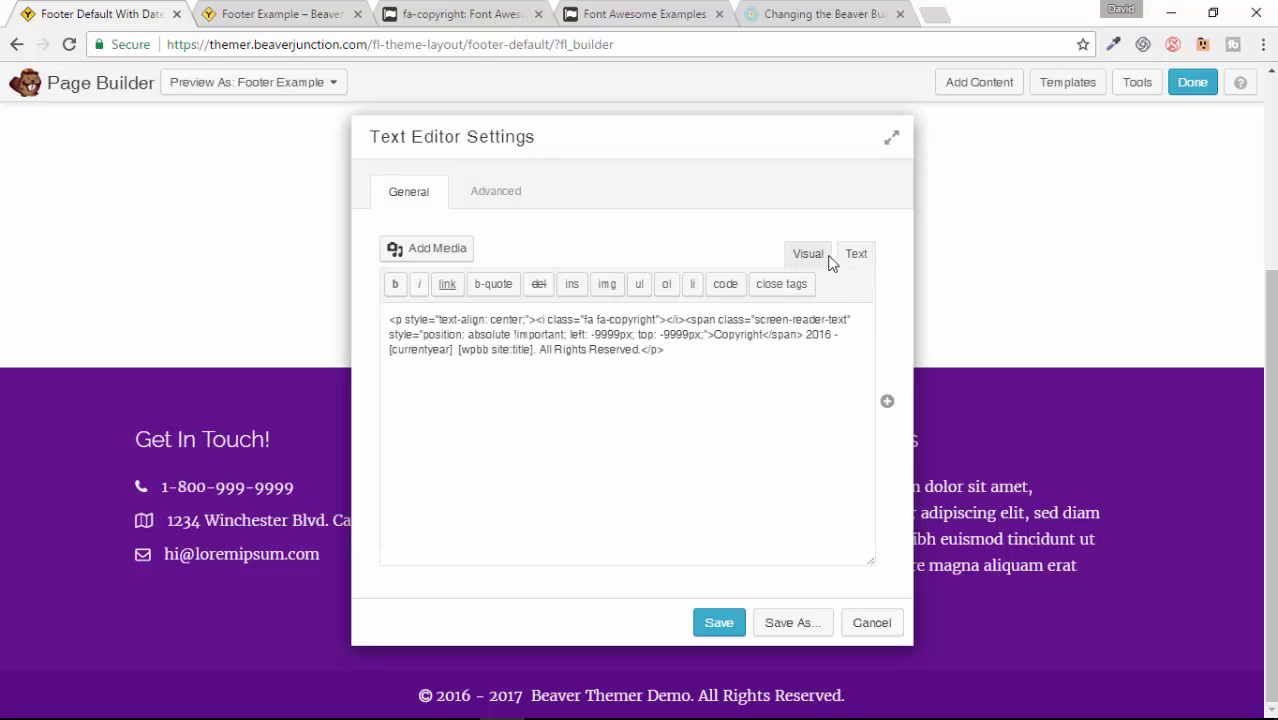
left_click(812, 258)
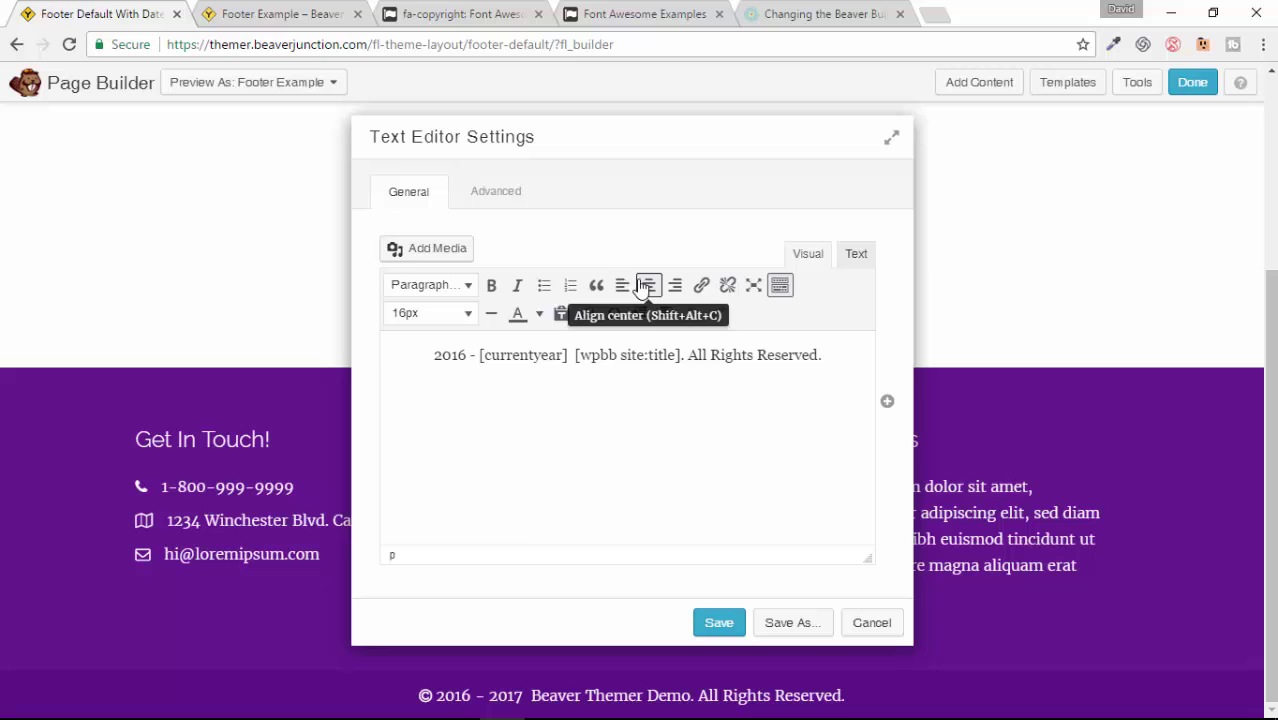